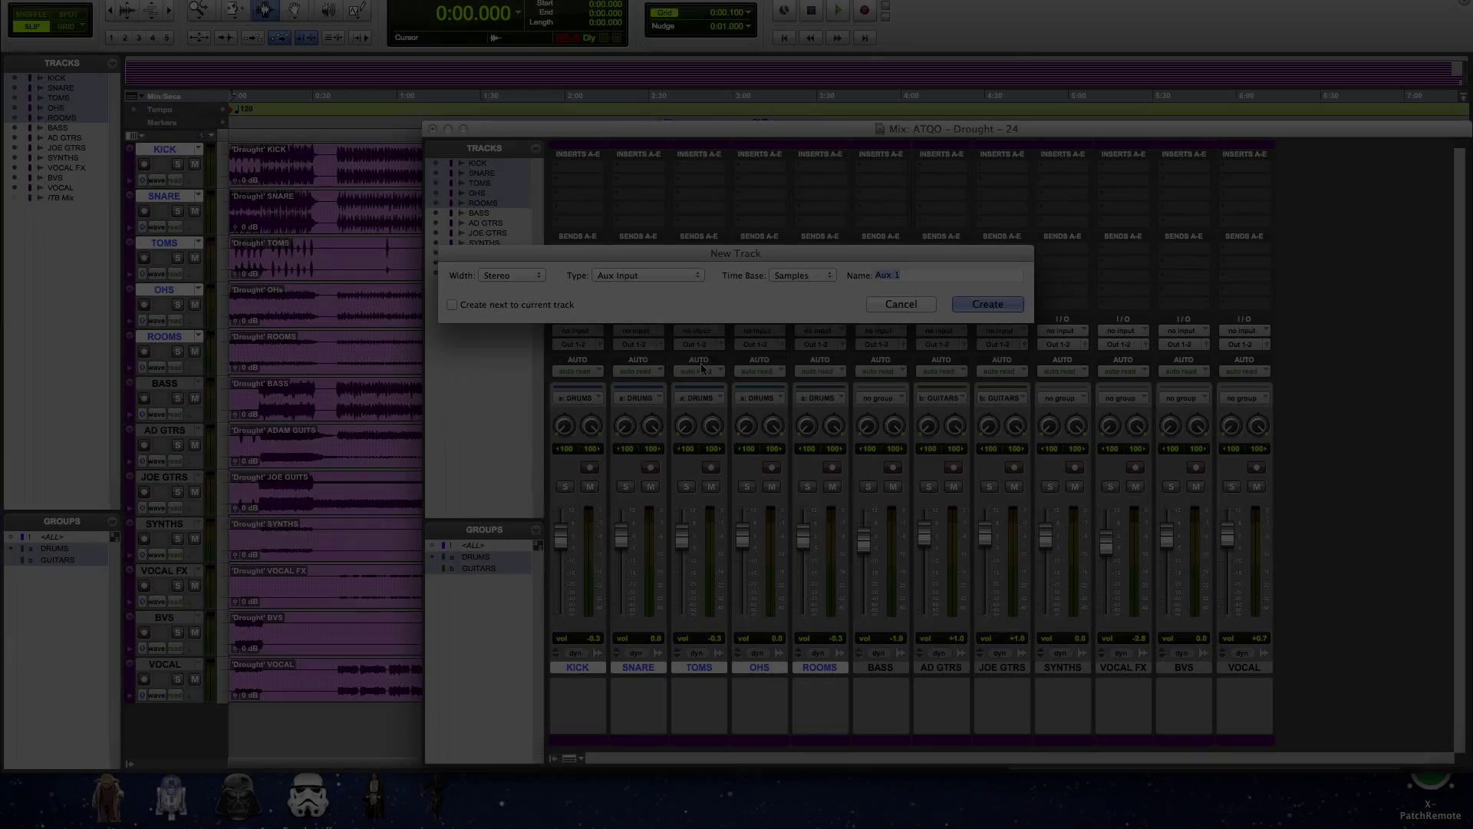
# - Route the new DRUMS aux to Out 17-18 and the BASS track to Out 19-20
pyautogui.press('Escape')
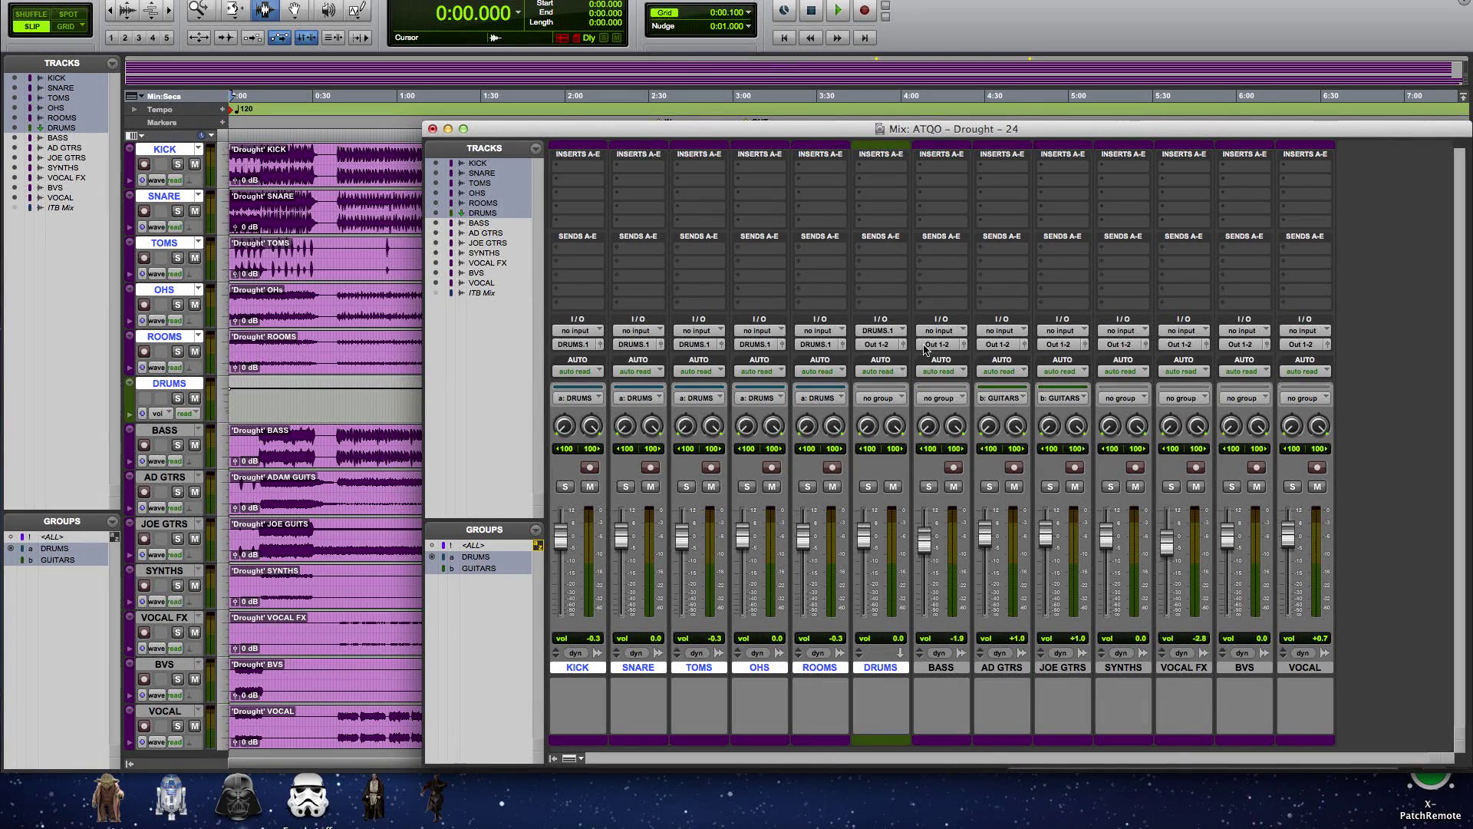
pyautogui.click(877, 344)
pyautogui.click(1024, 540)
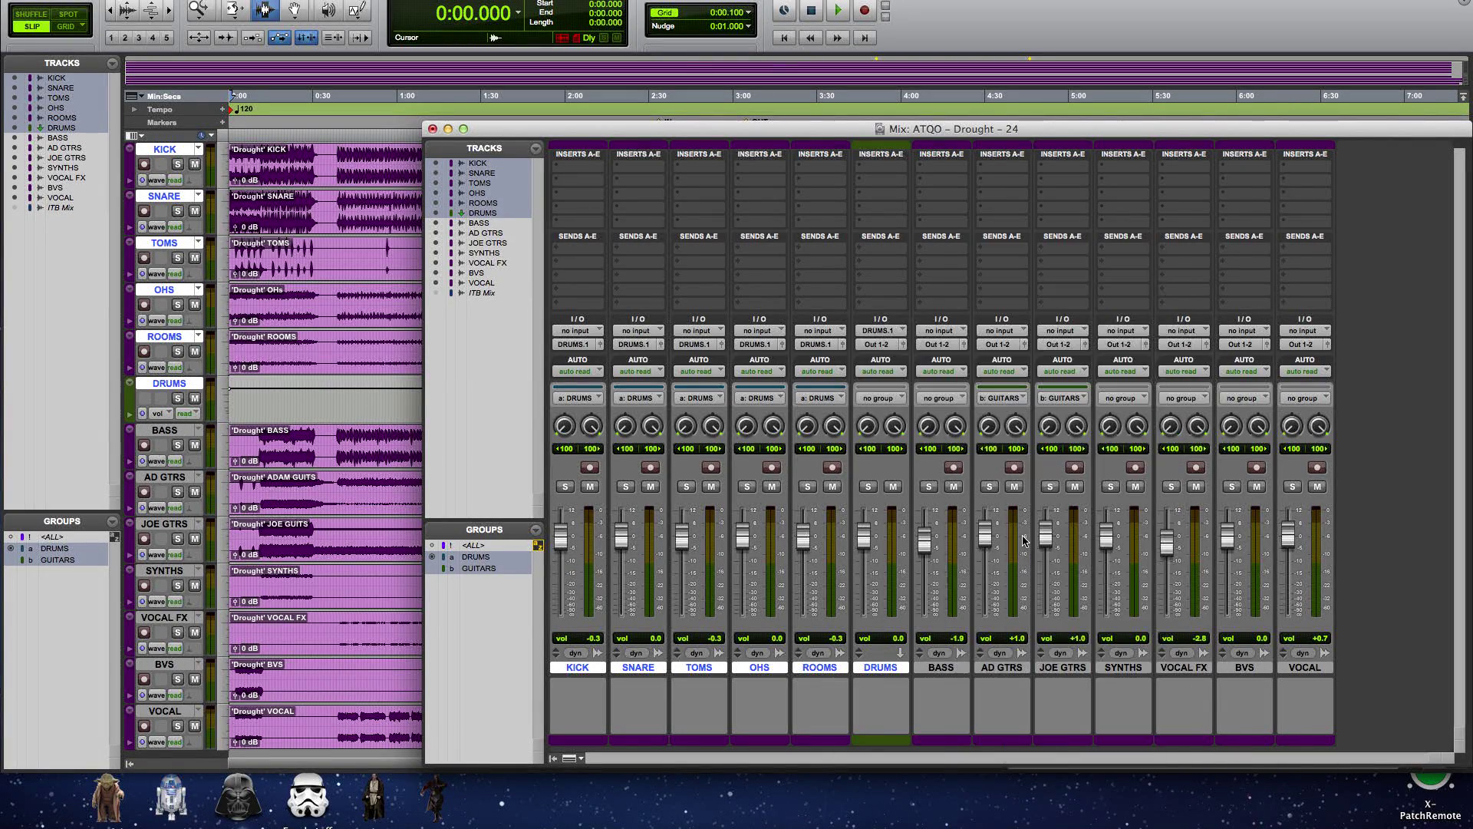
pyautogui.click(940, 666)
pyautogui.click(941, 344)
pyautogui.click(1099, 575)
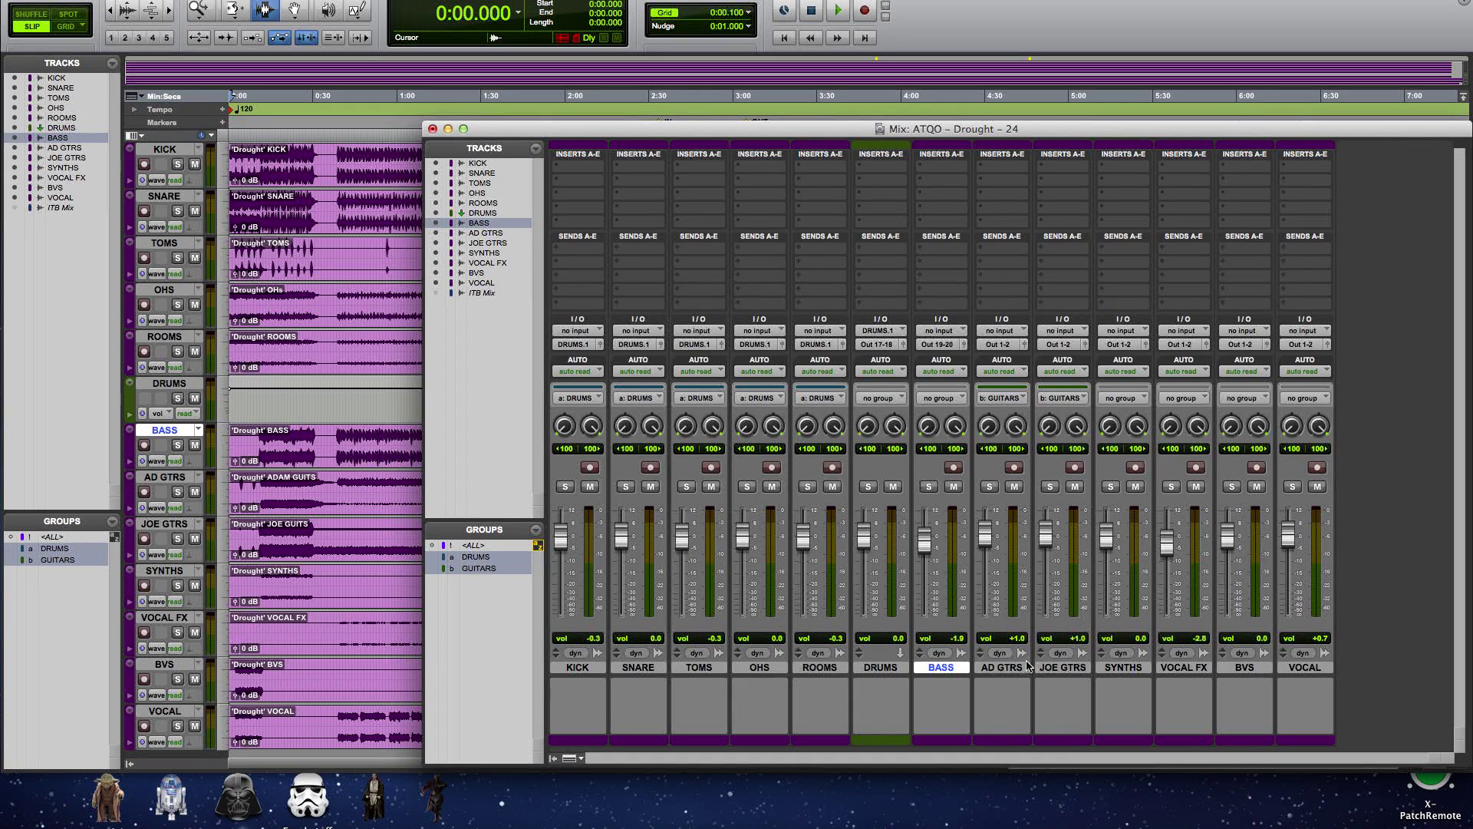
# - Collect AD GTRS, JOE GTRS and SYNTHS into a new GTRS aux sent to Out 21-22
pyautogui.click(1001, 667)
pyautogui.keyDown('shift'); pyautogui.click(1122, 667); pyautogui.keyUp('shift')
pyautogui.click(1010, 345)
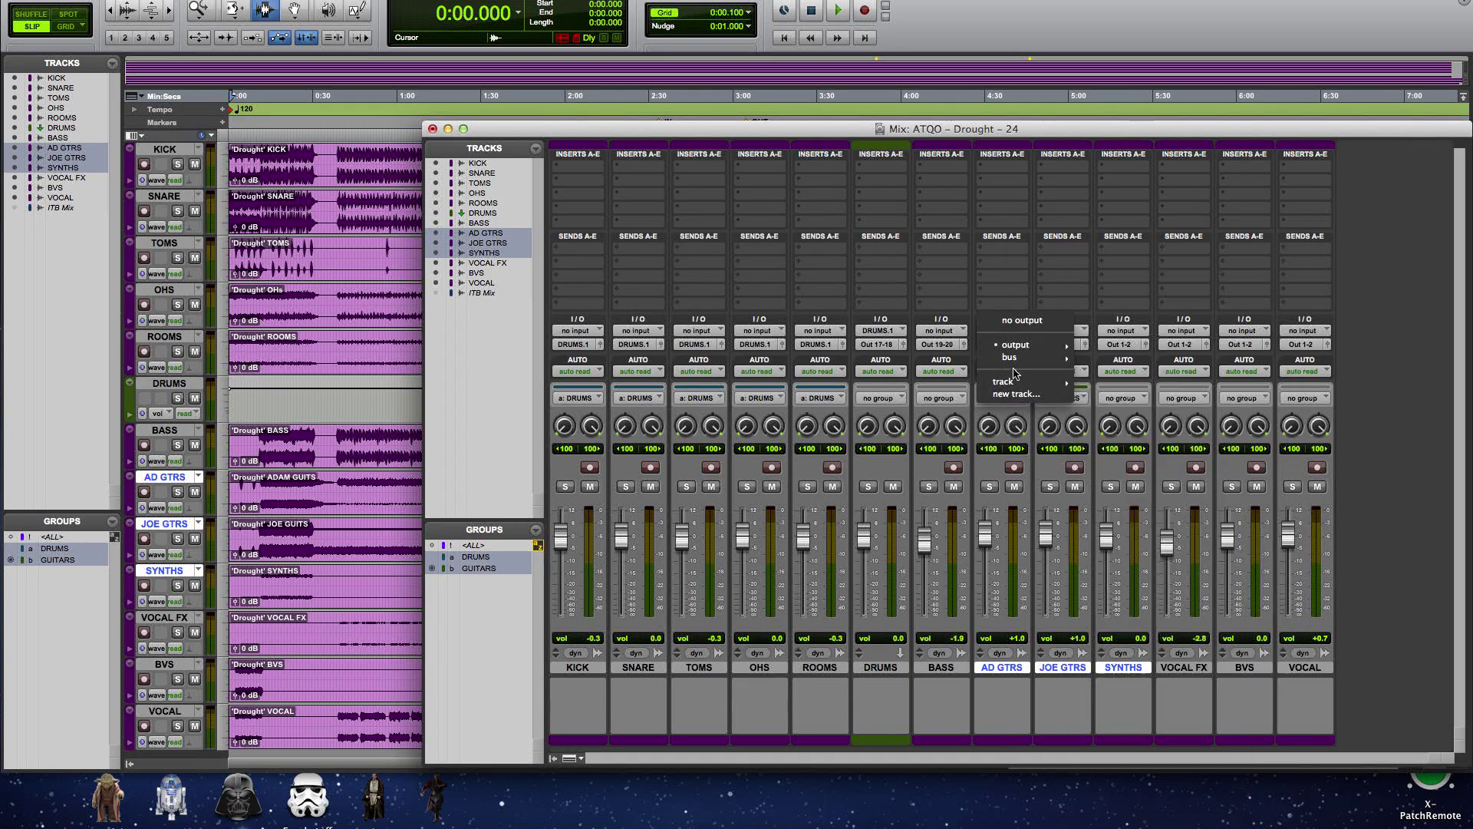
pyautogui.click(1016, 399)
pyautogui.write('GTRS')
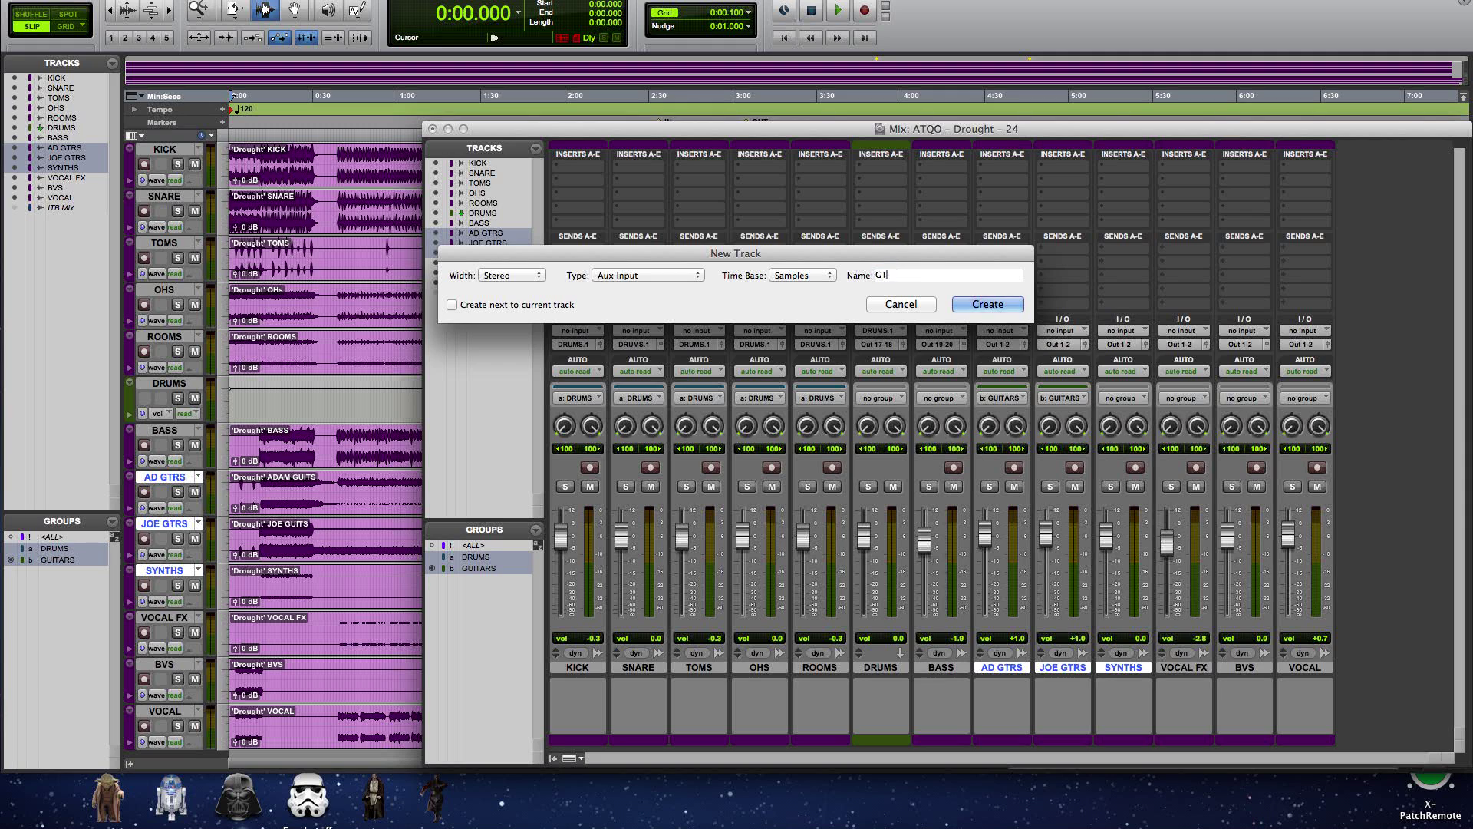
pyautogui.click(982, 303)
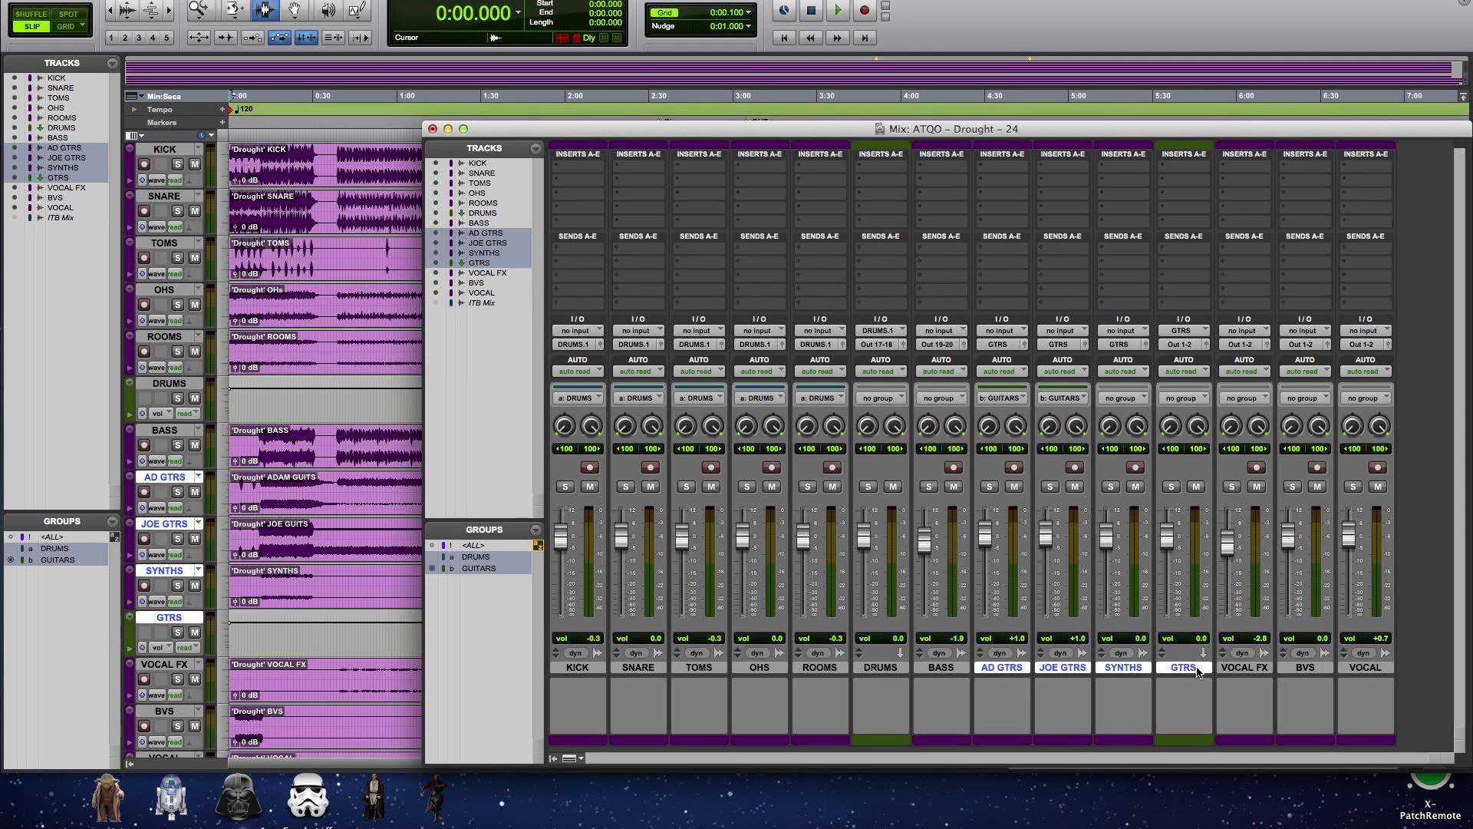
pyautogui.click(1181, 344)
pyautogui.click(1021, 612)
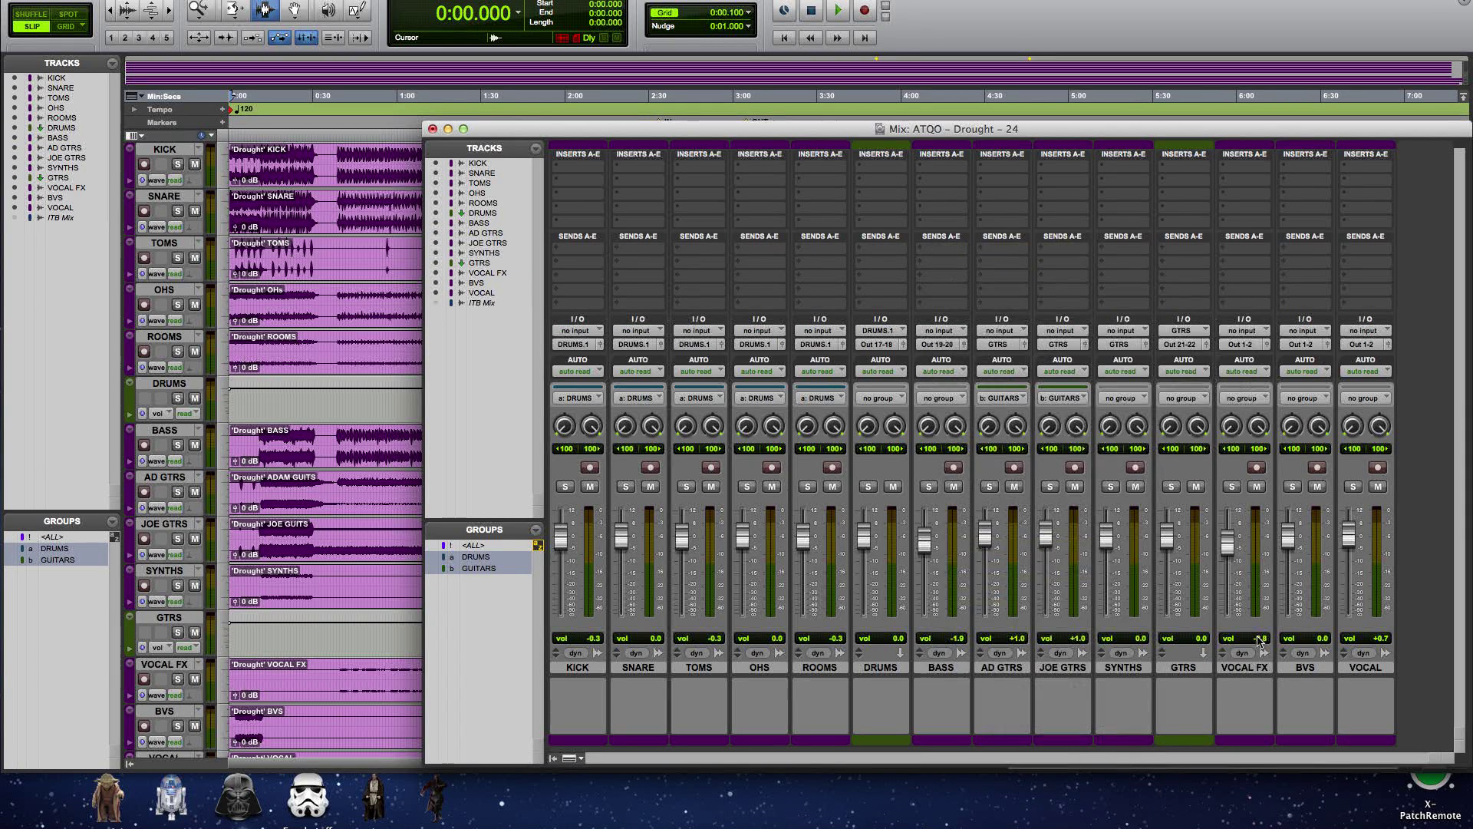
# - Select VOCAL FX, BVS and VOCAL and start a new track to collect the vocals
pyautogui.click(1245, 667)
pyautogui.keyDown('shift'); pyautogui.click(1365, 667); pyautogui.keyUp('shift')
pyautogui.click(1243, 344)
pyautogui.click(1258, 394)
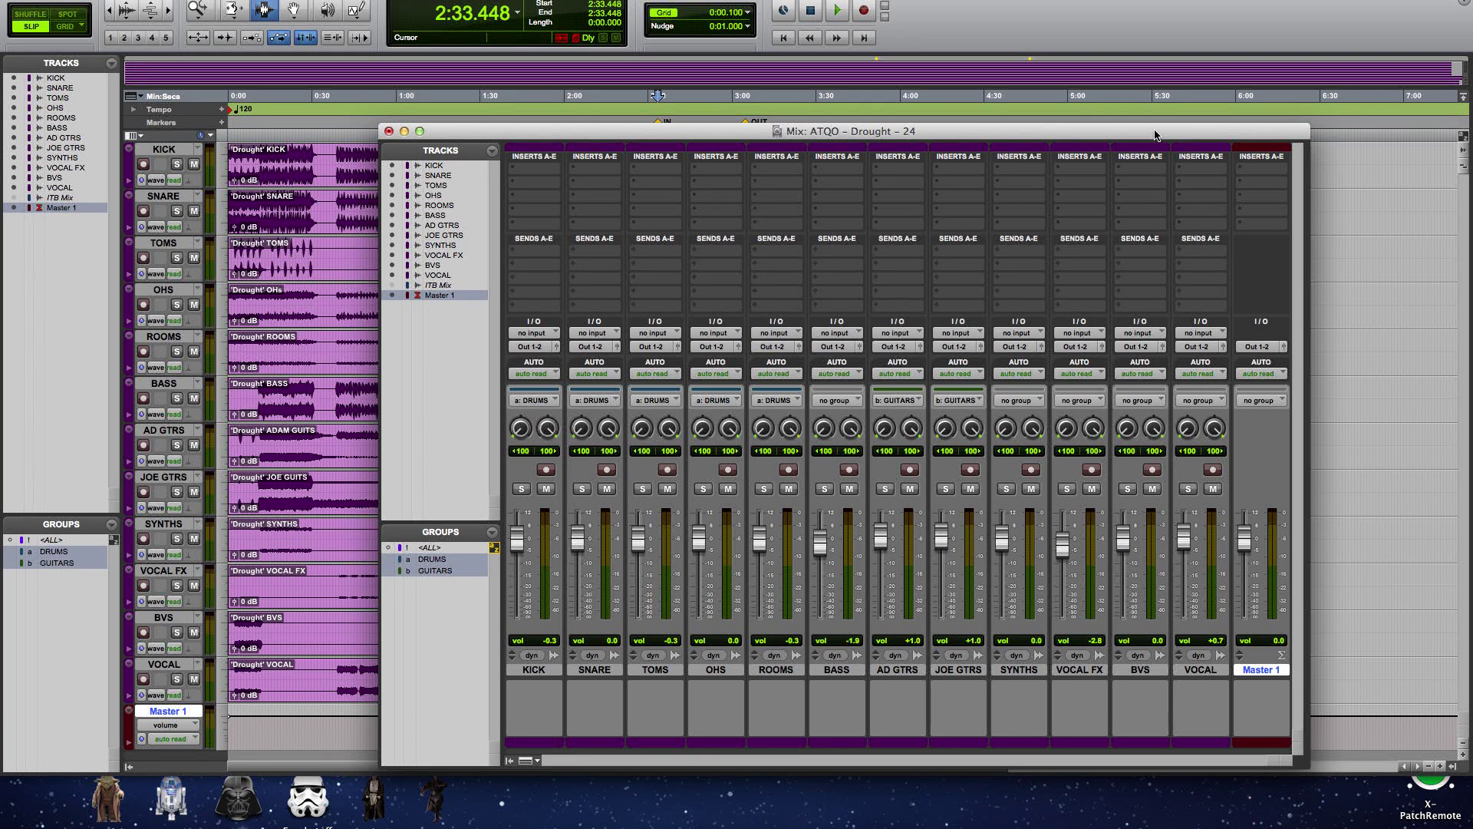
# - Play back the Drought session's in-the-box mix through Master 1
pyautogui.press('space')
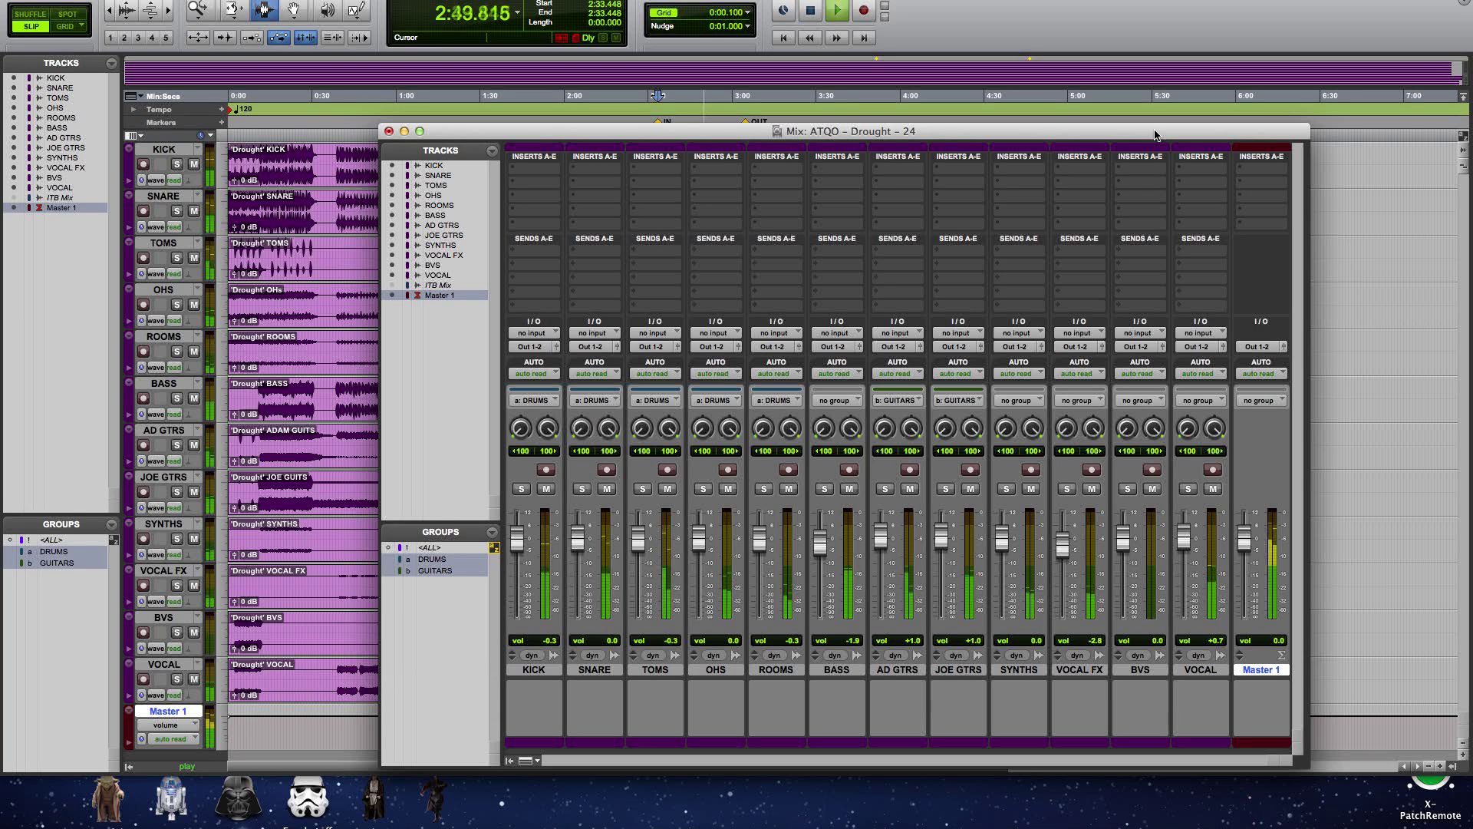
# - Stop playback of the Drought session
pyautogui.press('space')
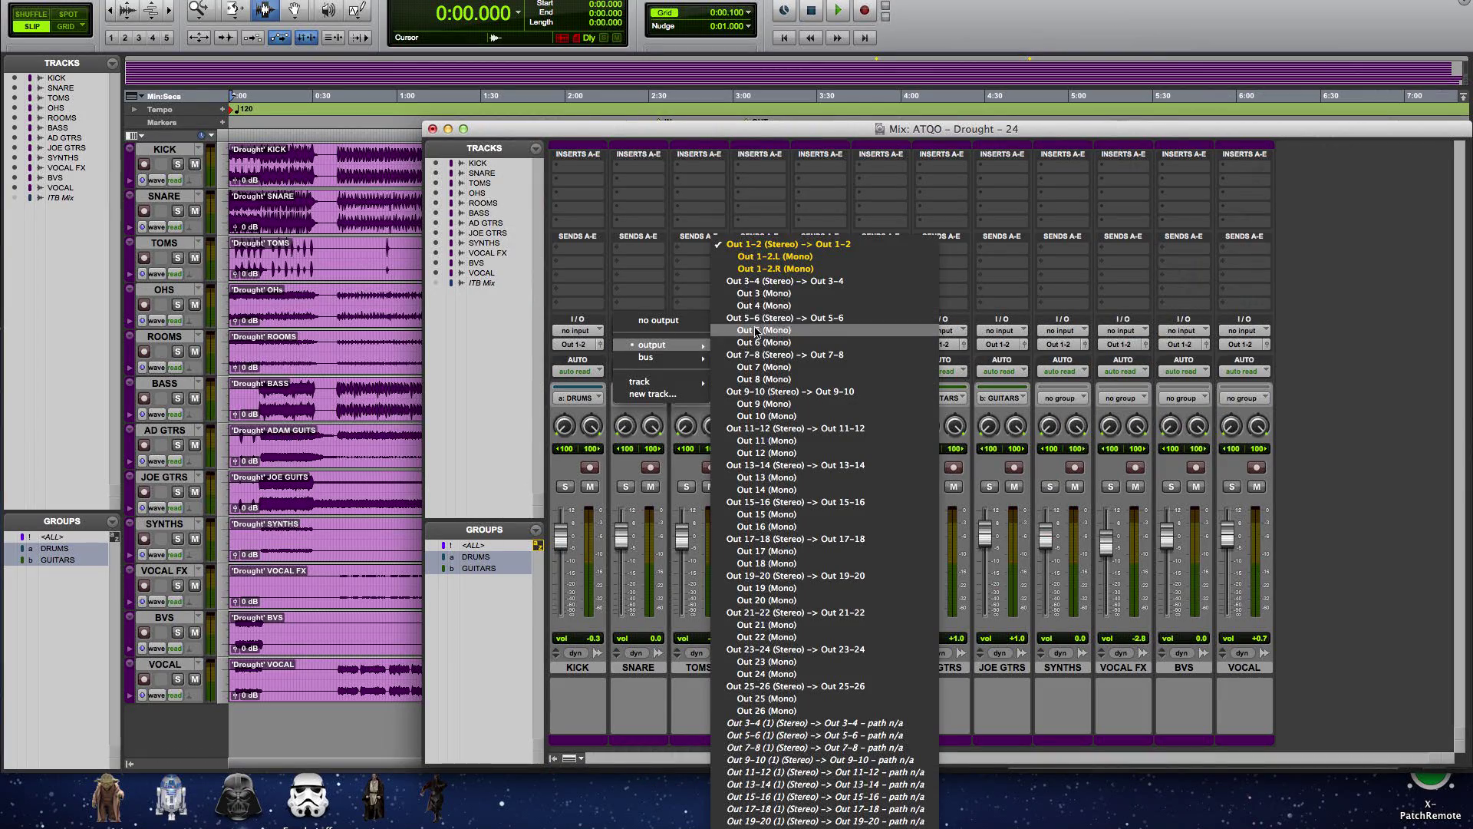
# - Send SNARE to Out 3-4 and AD GTRS to Out 5-6
pyautogui.click(763, 282)
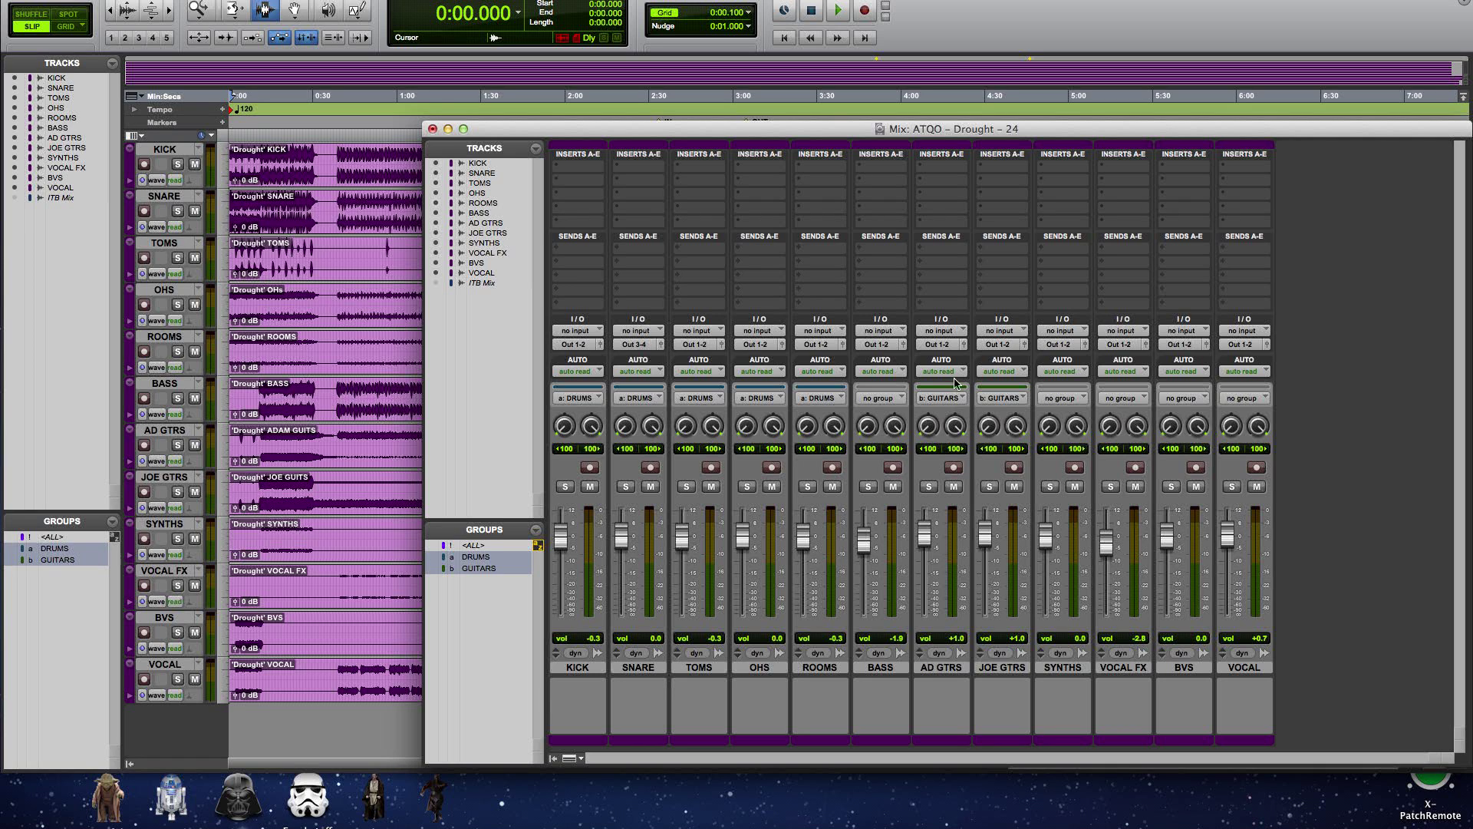
pyautogui.click(940, 346)
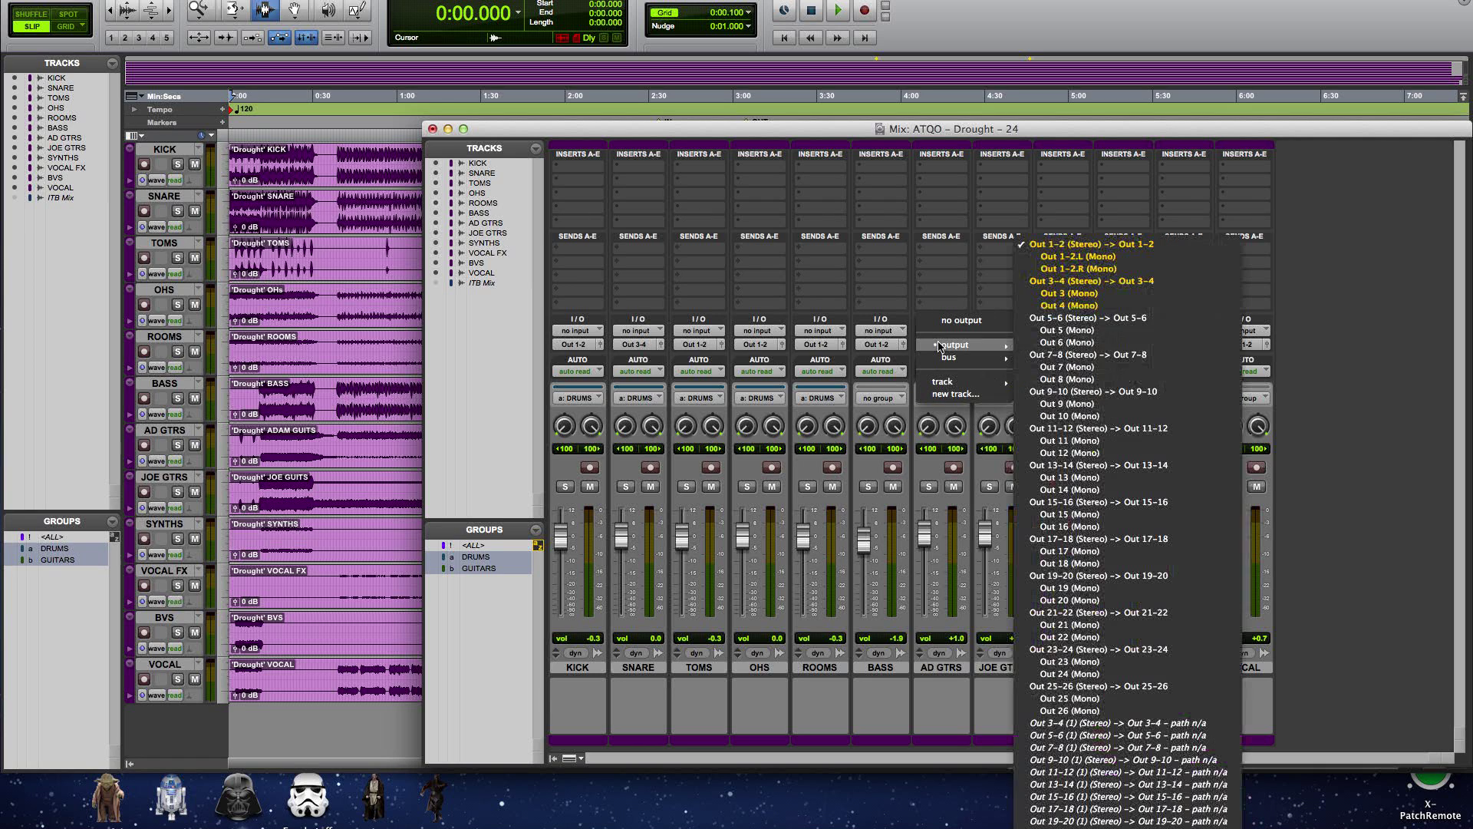
pyautogui.click(1068, 317)
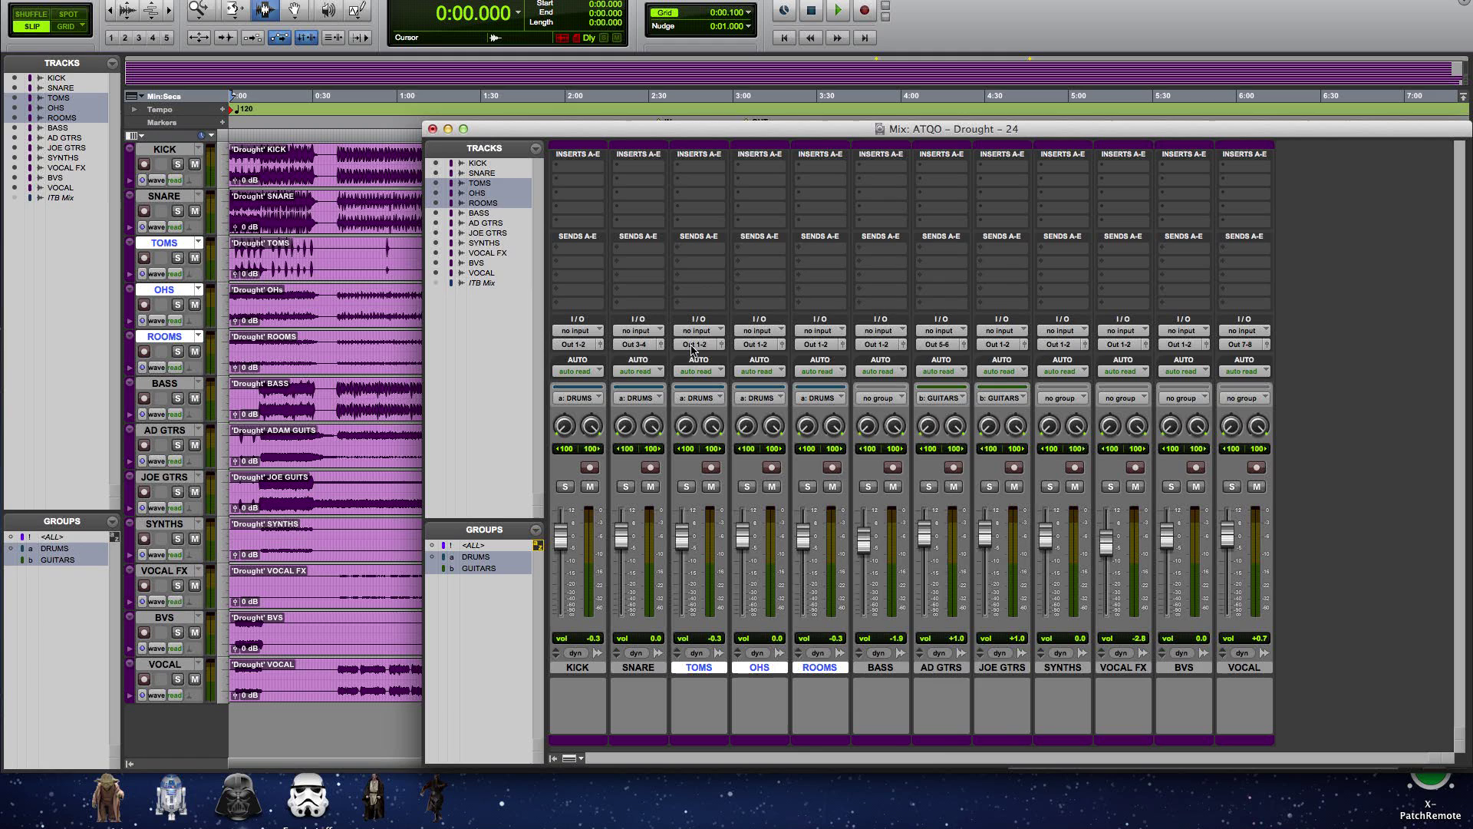
# - Route TOMS, OHS and ROOMS to Out 9-10 and BASS to Out 11-12
pyautogui.click(693, 349)
pyautogui.moveTo(756, 342)
pyautogui.click(849, 401)
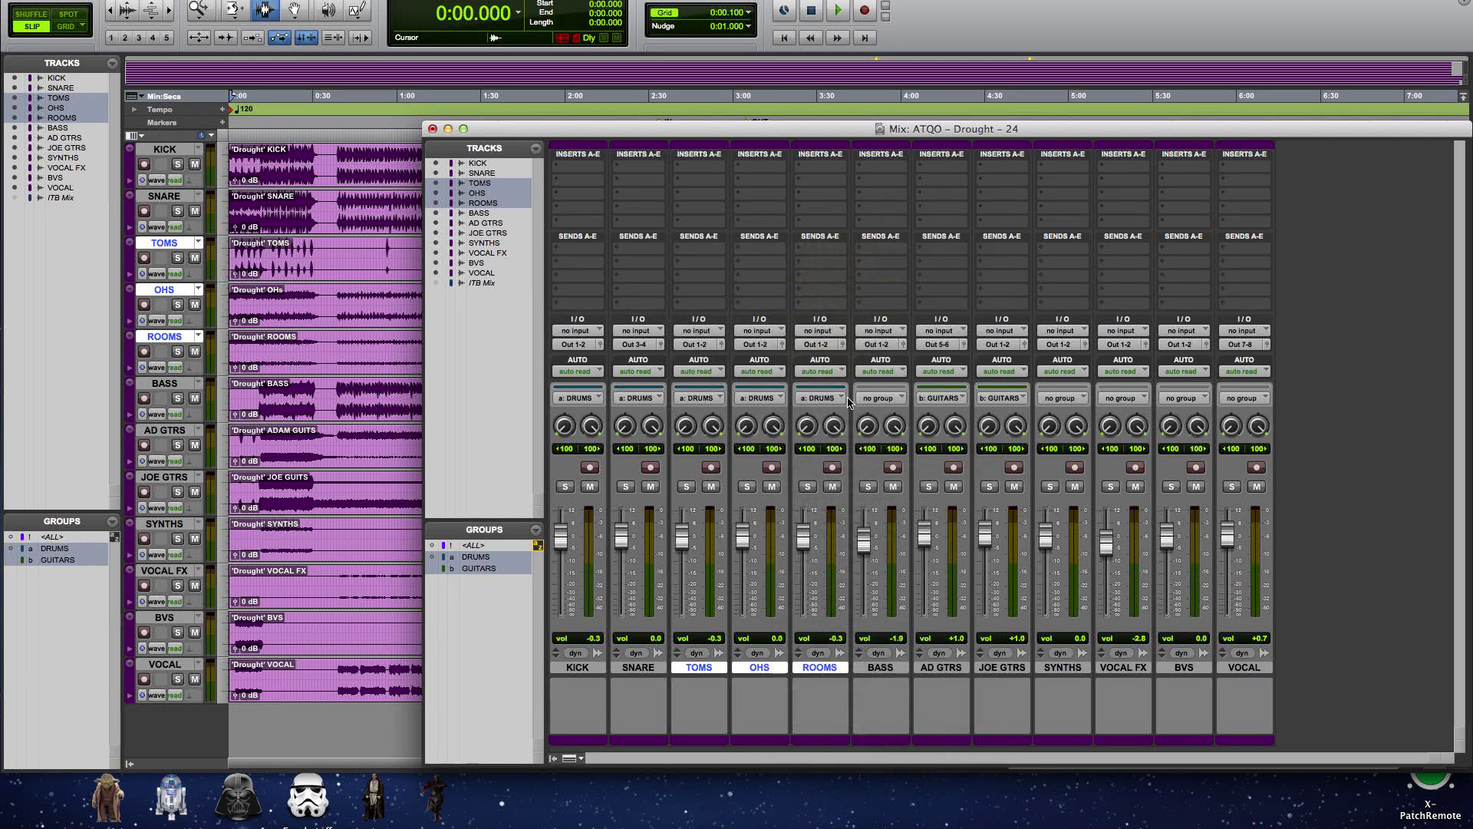
pyautogui.click(880, 667)
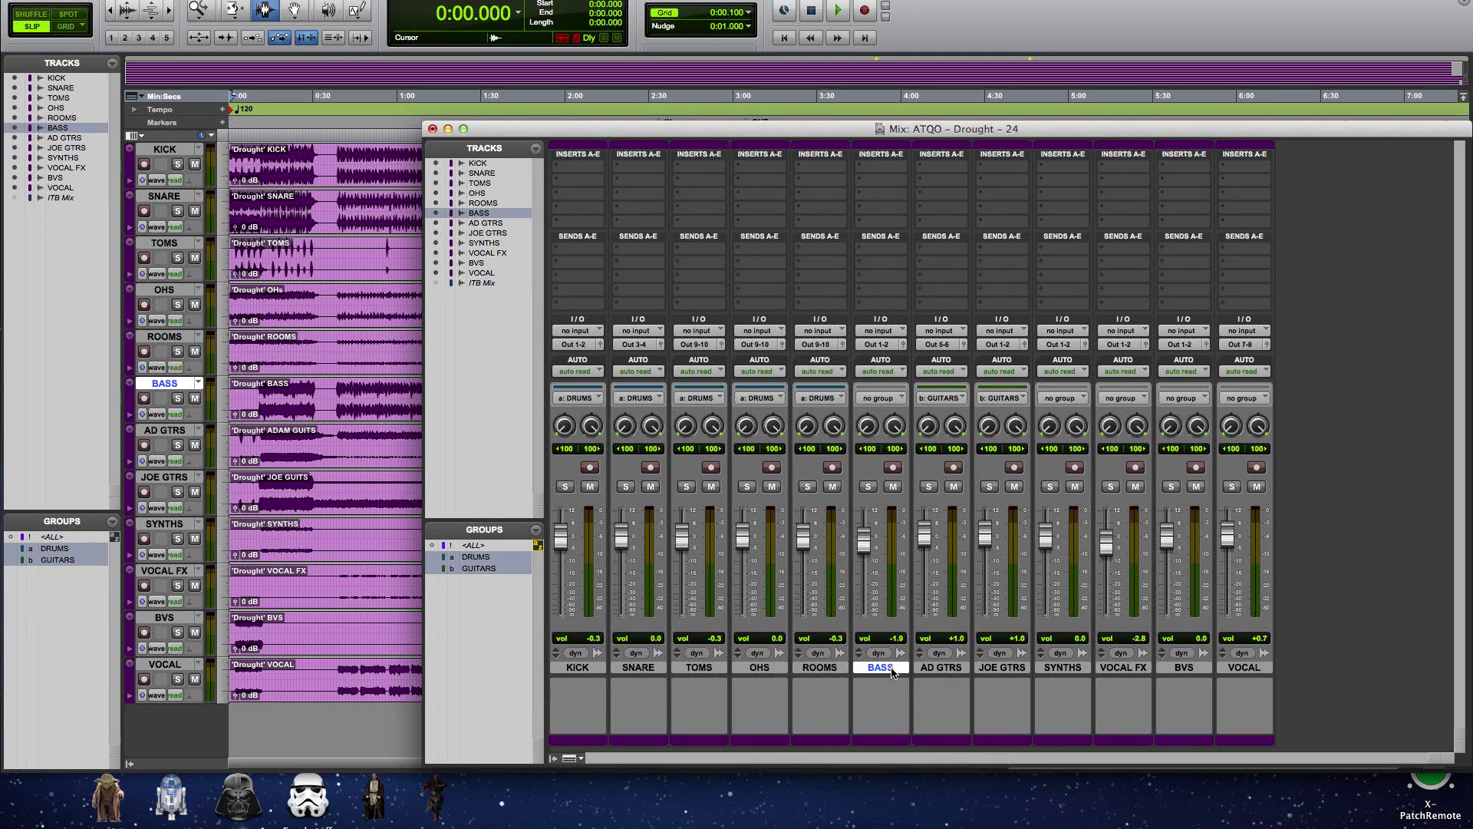
pyautogui.click(885, 345)
pyautogui.moveTo(920, 344)
pyautogui.click(1058, 427)
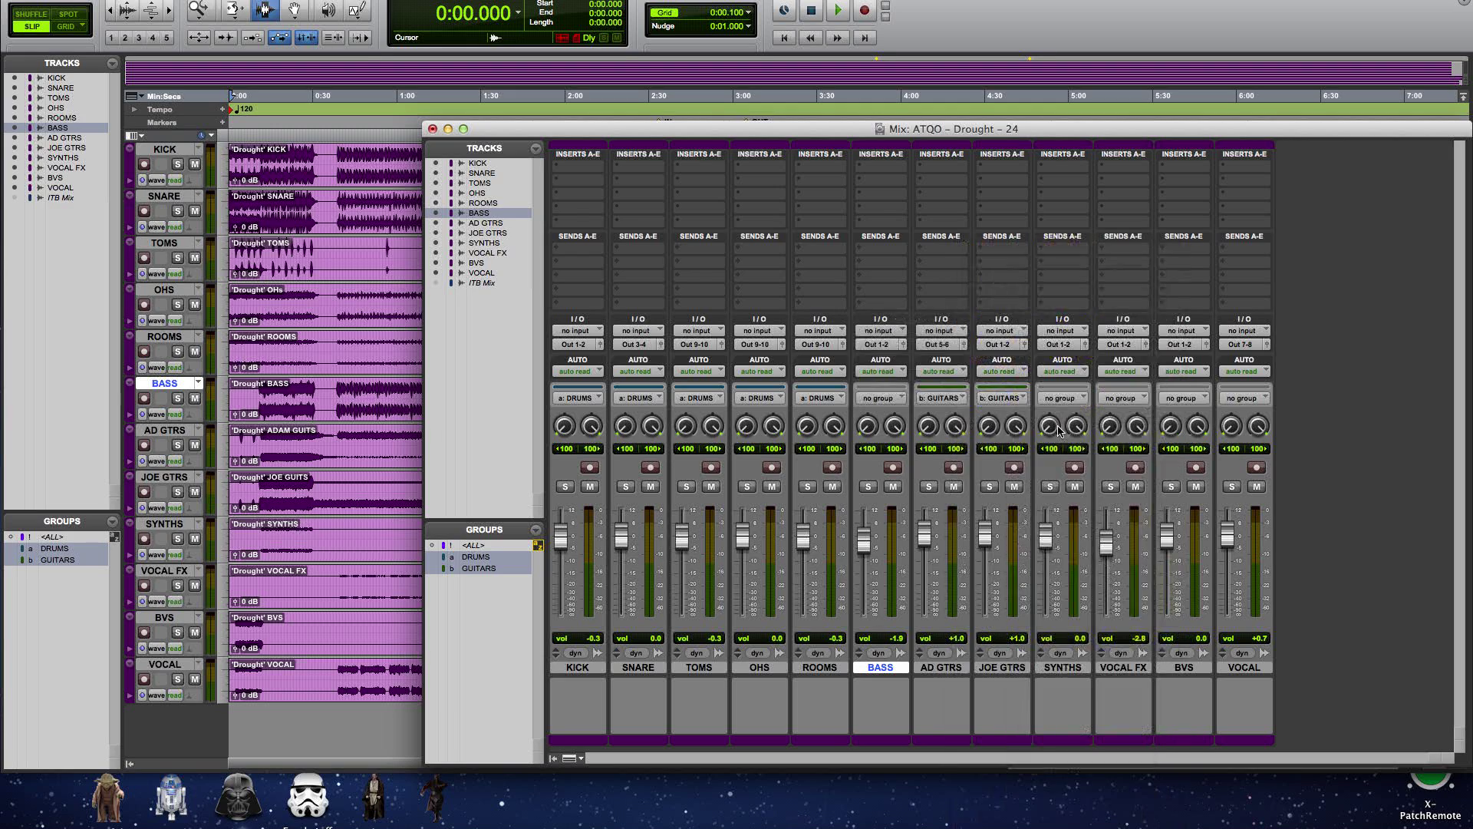
# - Send JOE GTRS and SYNTHS to Out 13-14, and VOCAL FX and BVS to Out 15-16
pyautogui.click(1021, 668)
pyautogui.keyDown('shift'); pyautogui.click(1067, 667); pyautogui.keyUp('shift')
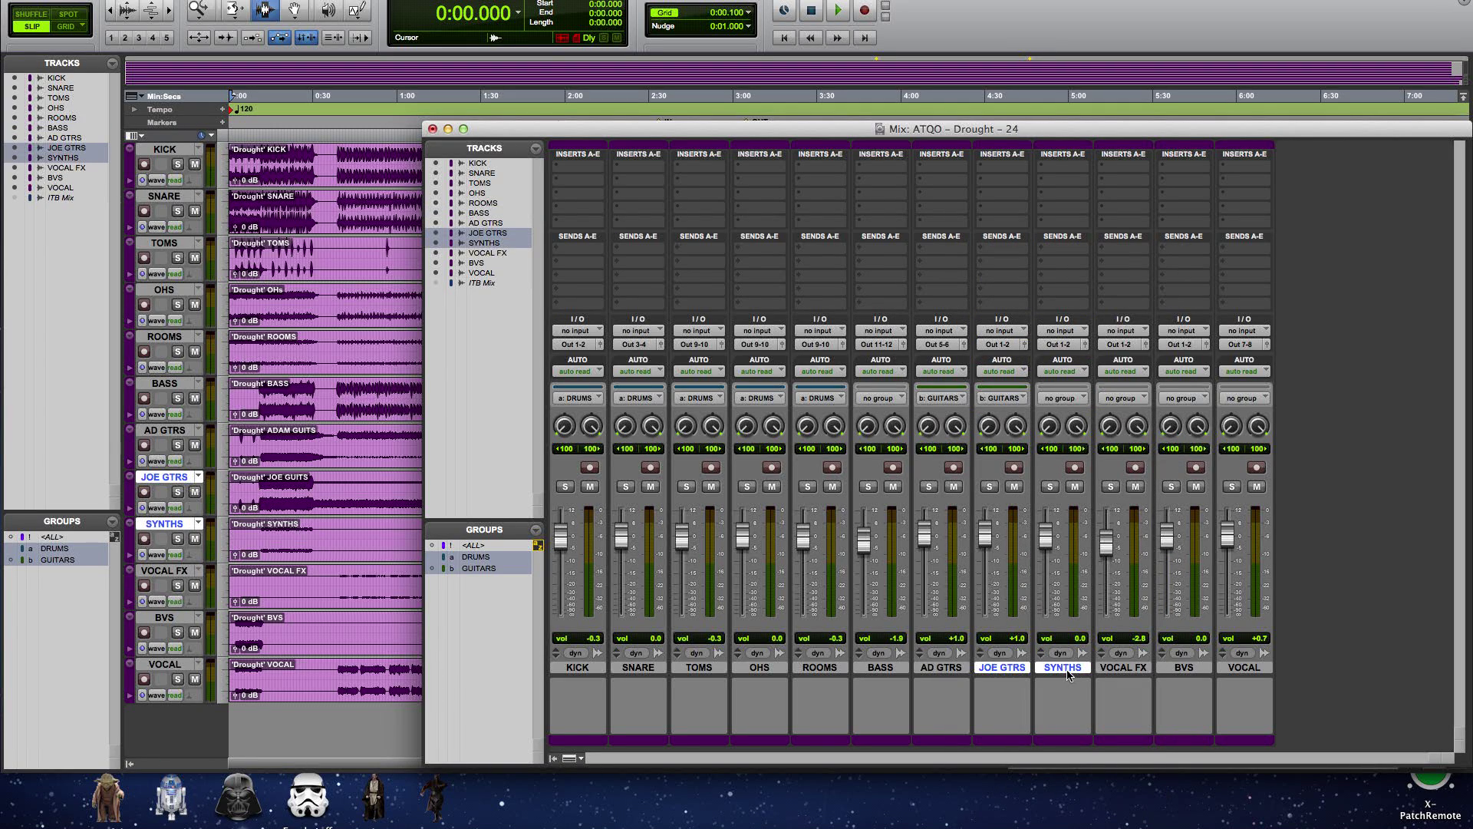
pyautogui.click(1009, 345)
pyautogui.moveTo(1021, 373)
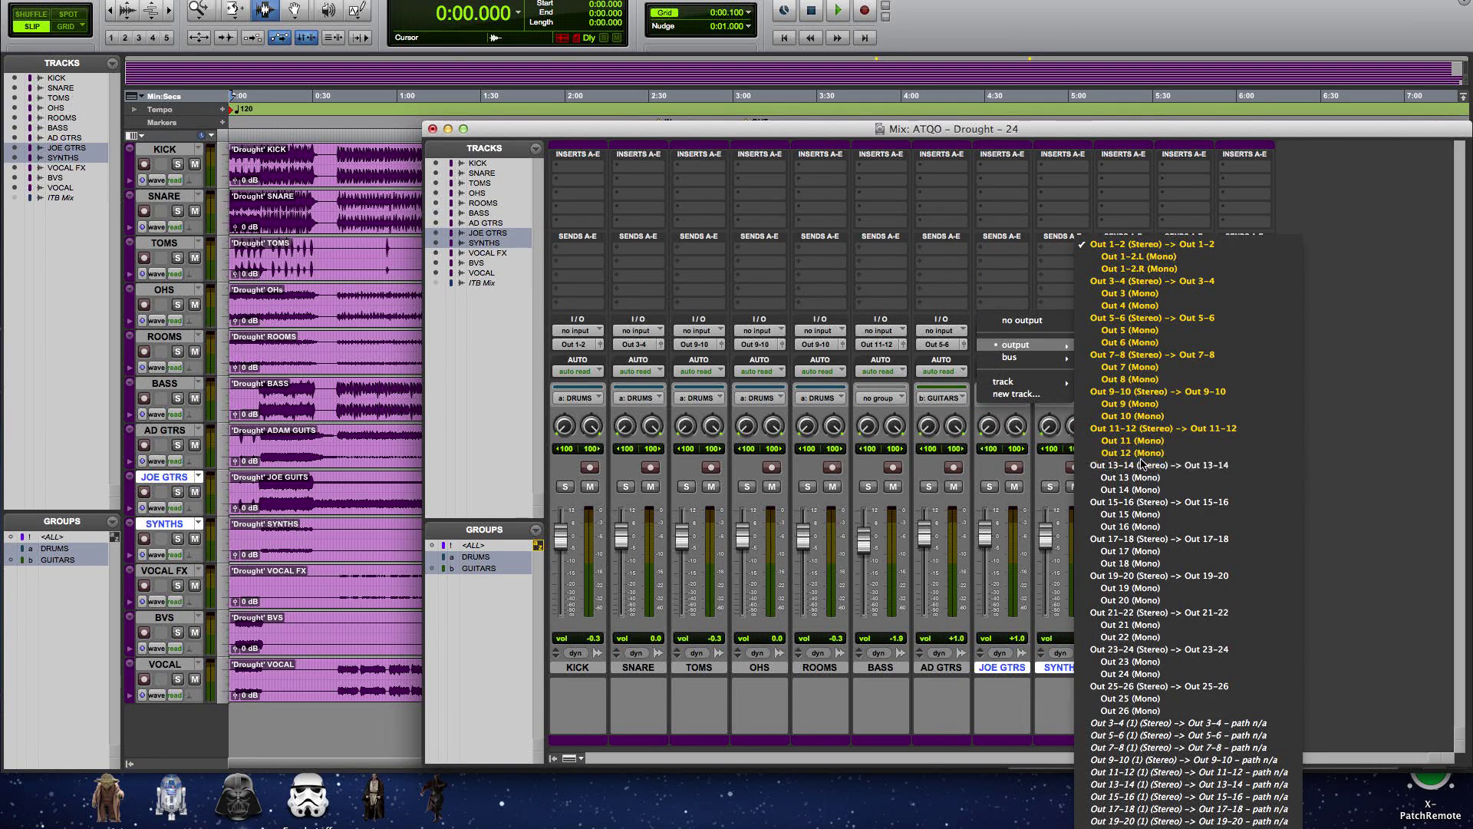
pyautogui.keyDown('alt'); pyautogui.keyDown('shift'); pyautogui.click(1160, 593); pyautogui.keyUp('shift'); pyautogui.keyUp('alt')
pyautogui.click(1123, 667)
pyautogui.keyDown('shift'); pyautogui.click(1183, 667); pyautogui.keyUp('shift')
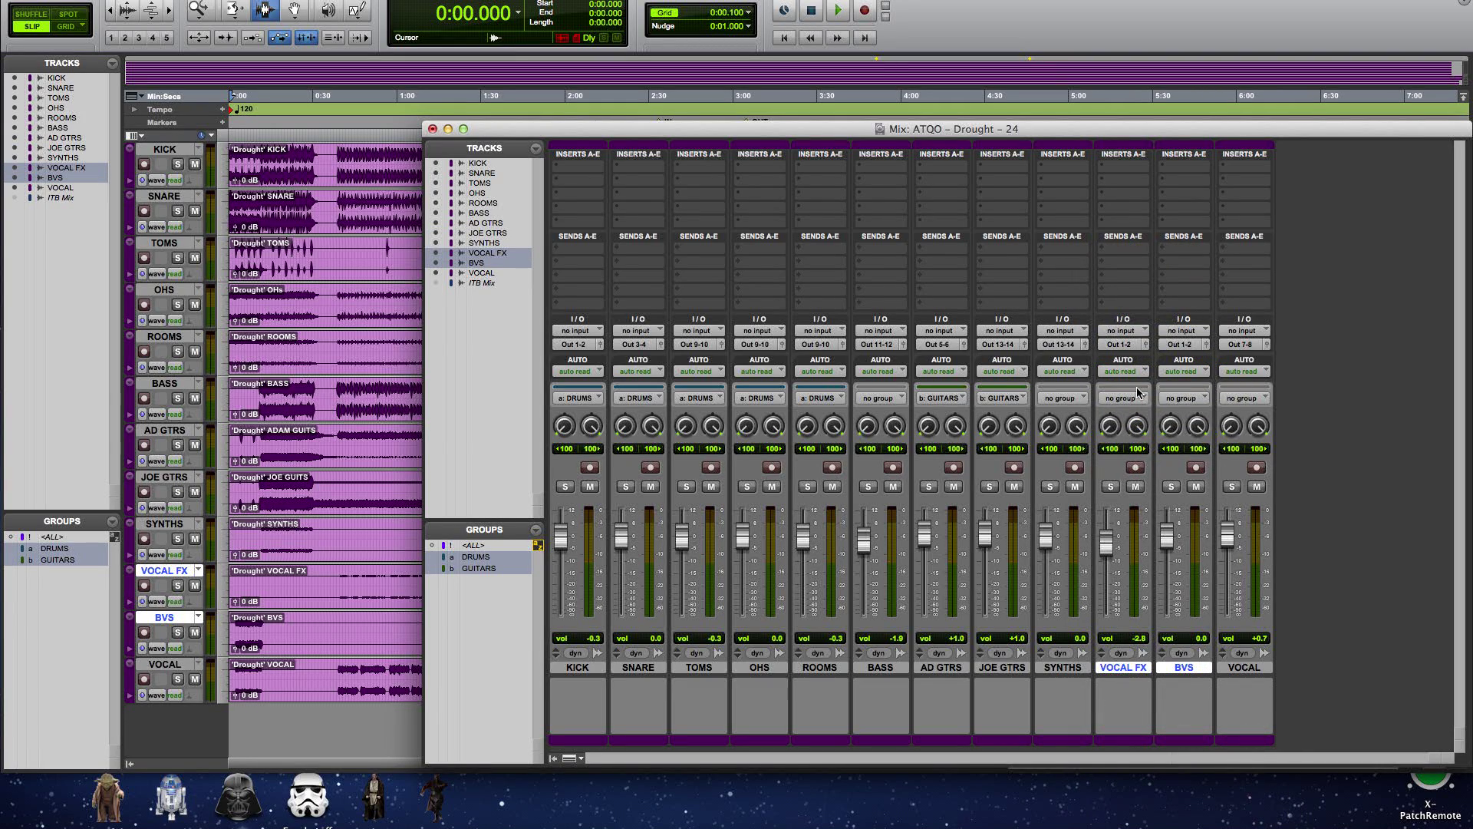
pyautogui.click(1128, 346)
pyautogui.moveTo(1139, 373)
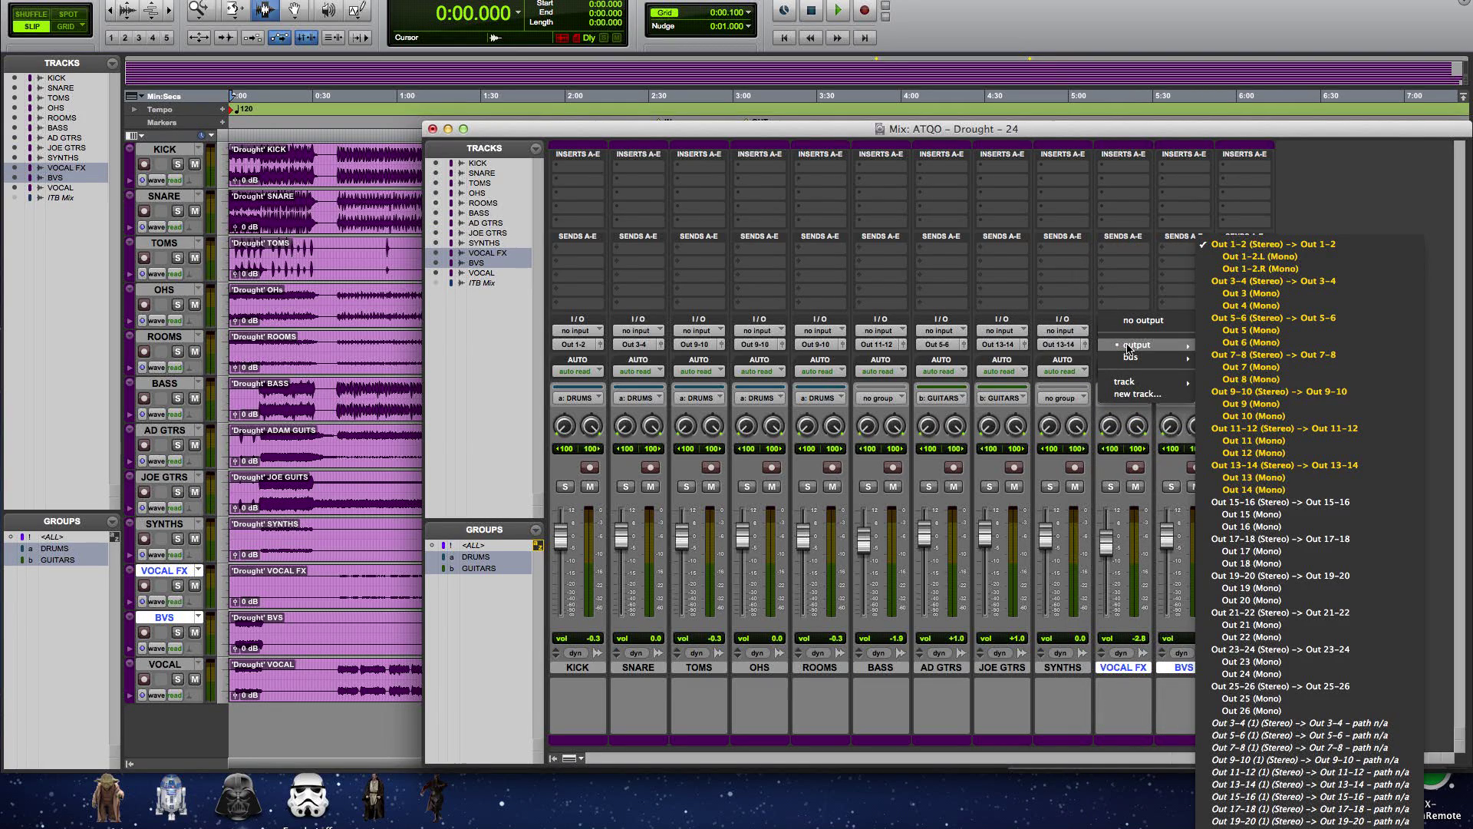
pyautogui.keyDown('alt'); pyautogui.keyDown('shift'); pyautogui.click(1275, 507); pyautogui.keyUp('shift'); pyautogui.keyUp('alt')
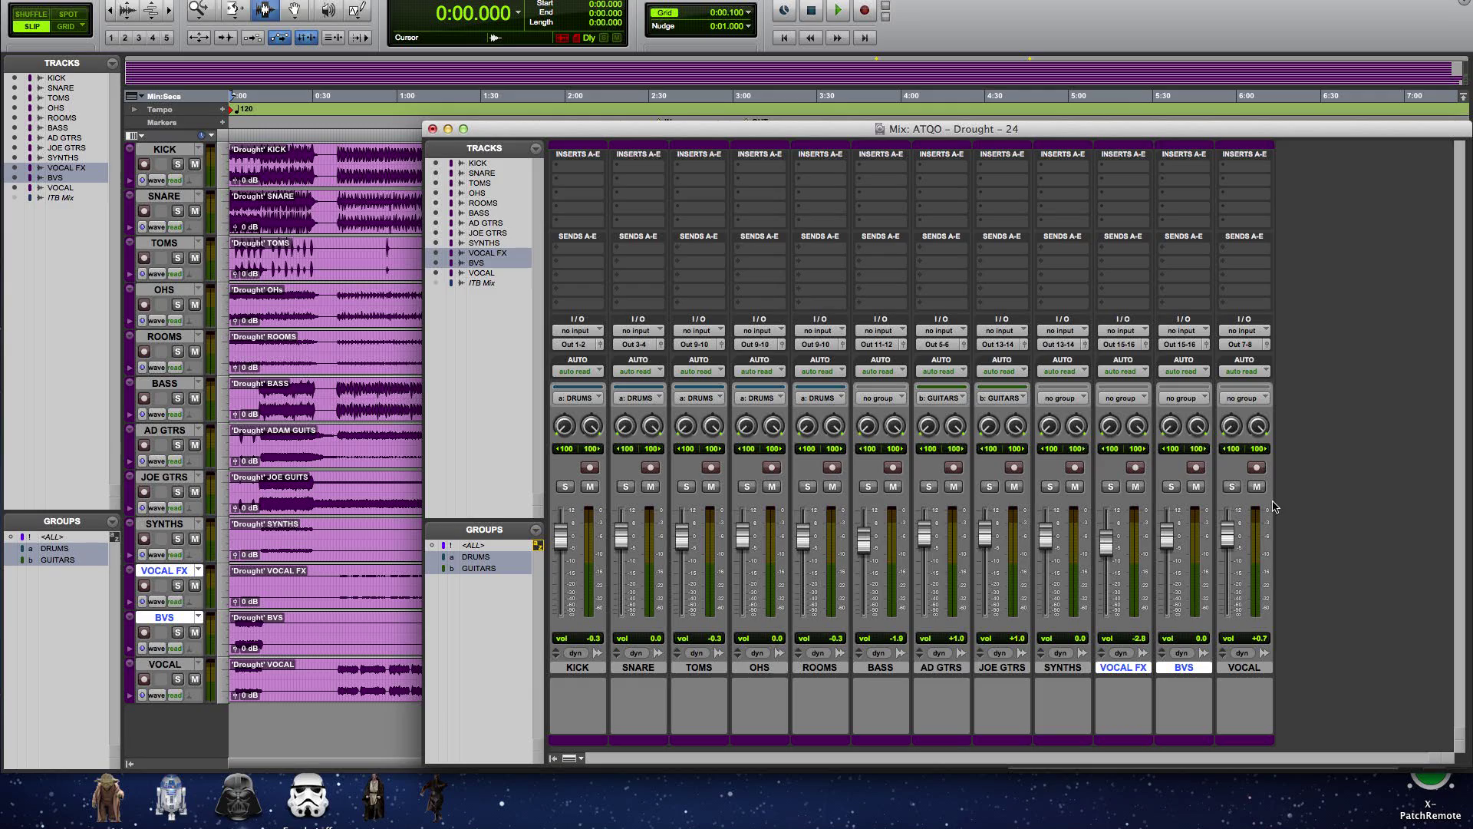
pyautogui.click(1205, 669)
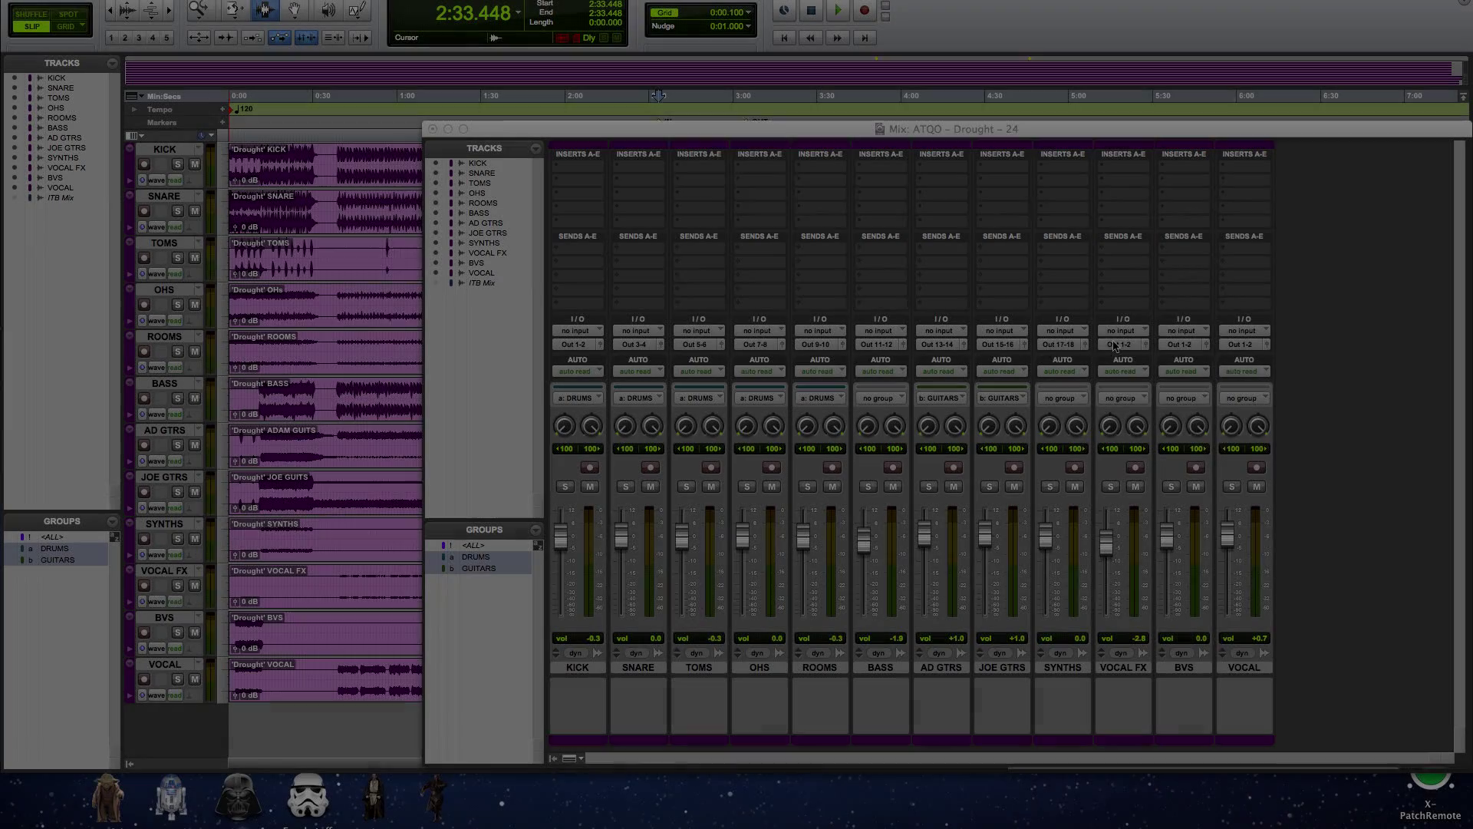
# - Route VOCAL FX to Out 19-20 and BVS to Out 21-22, then open VOCAL's output choices
pyautogui.click(1122, 343)
pyautogui.moveTo(1150, 345)
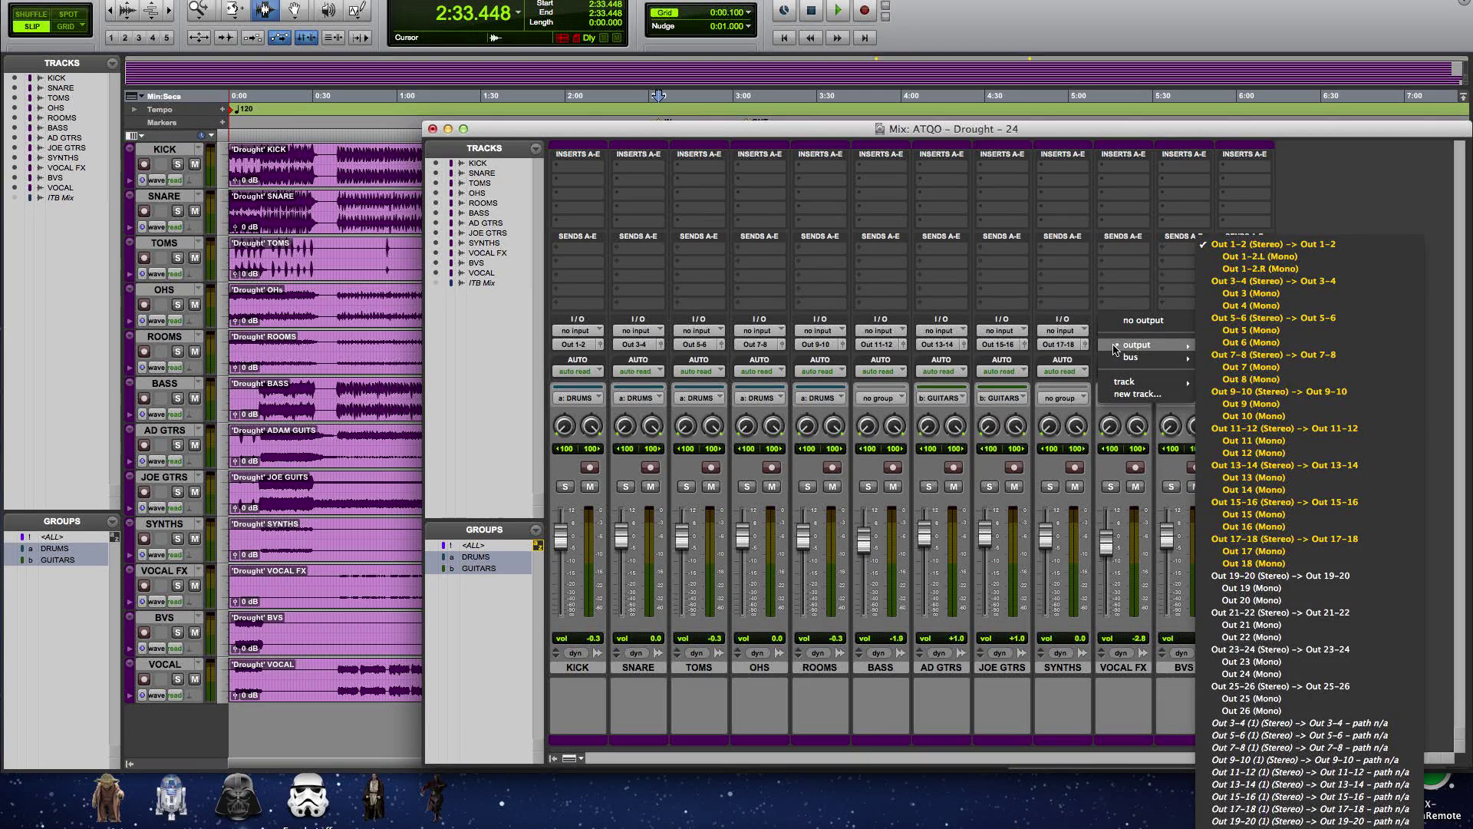
pyautogui.click(1370, 577)
pyautogui.click(1192, 346)
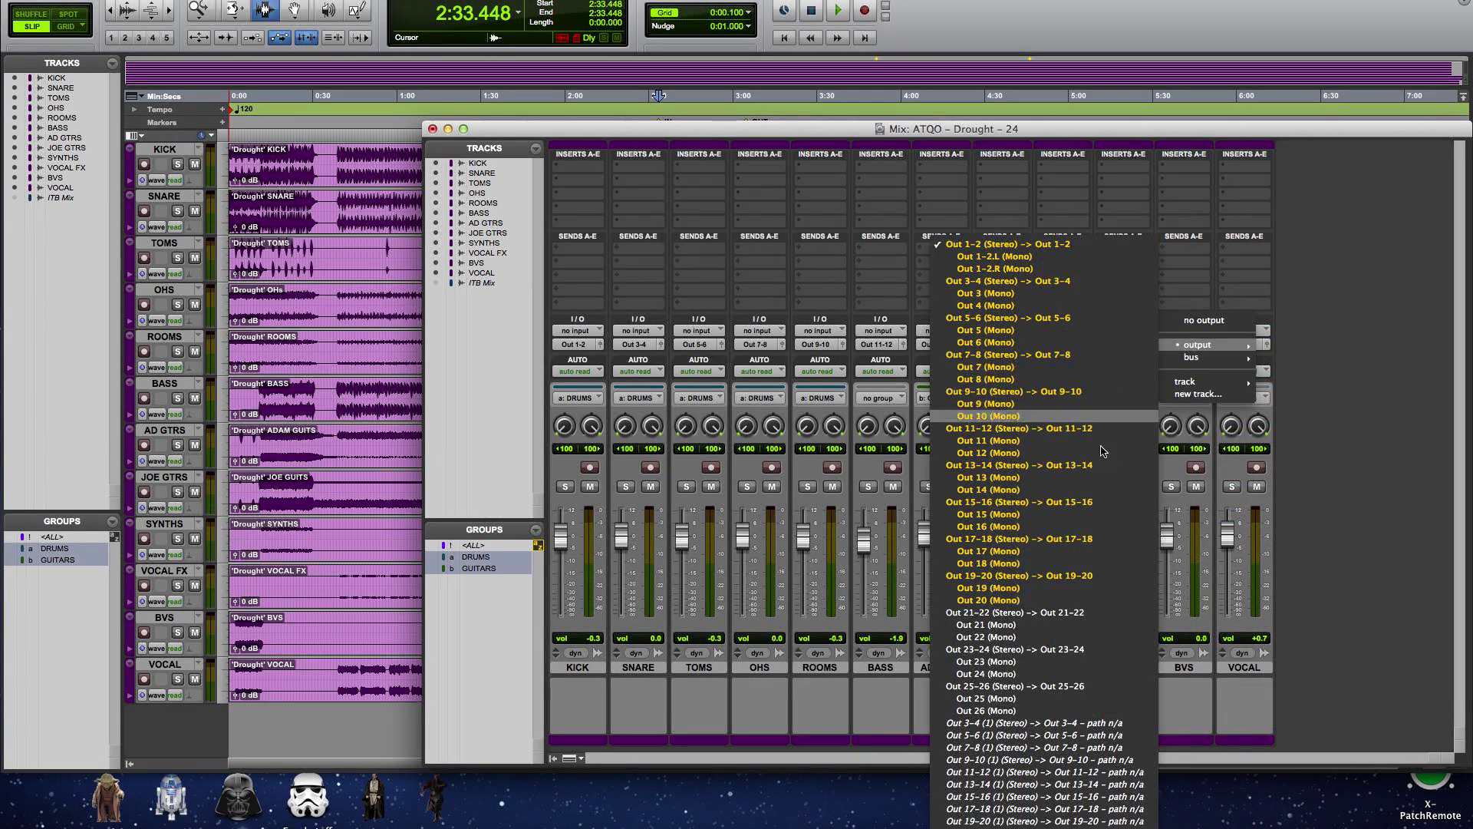
pyautogui.click(1117, 613)
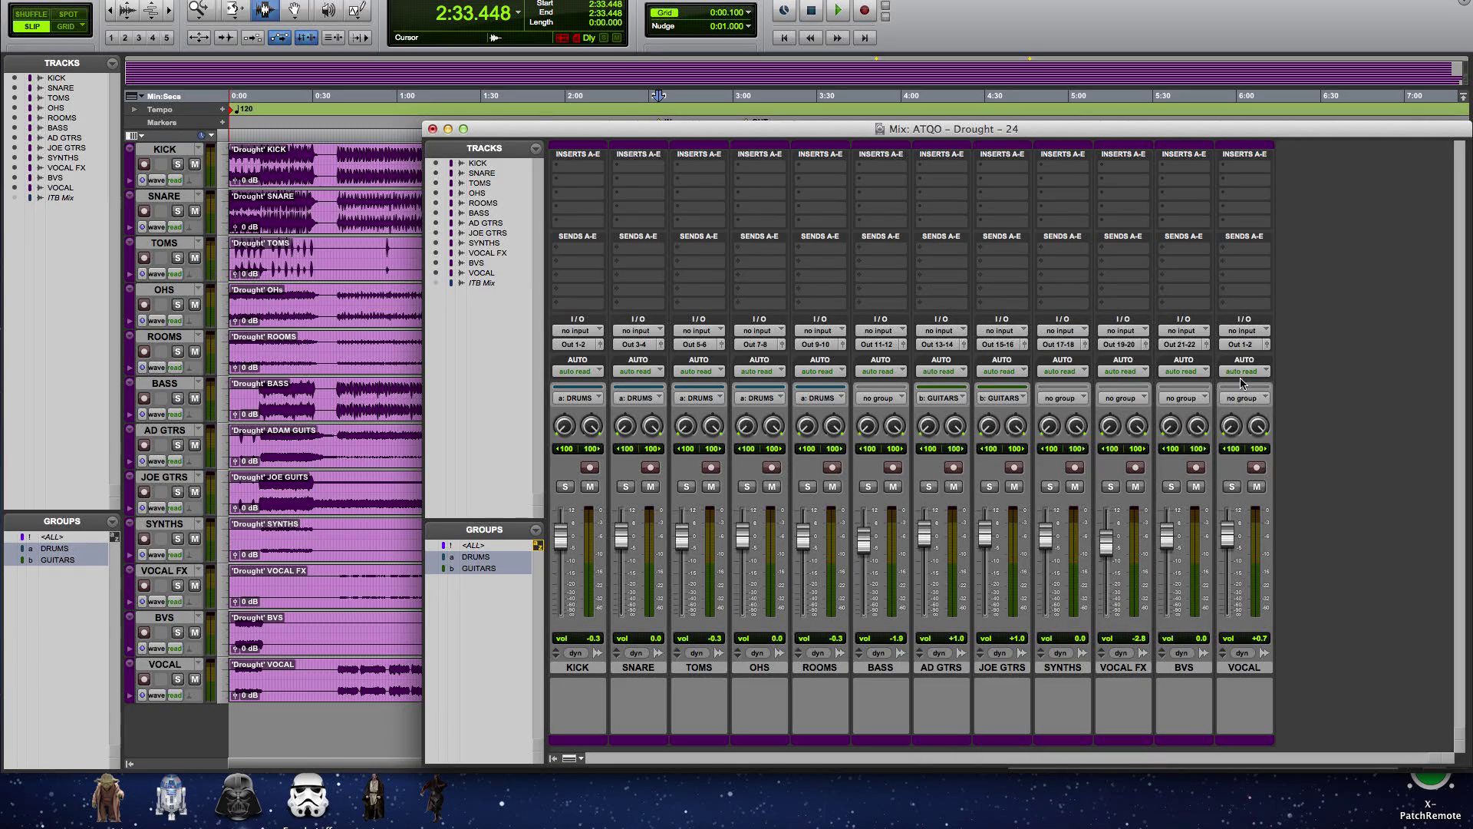
pyautogui.click(1244, 345)
pyautogui.moveTo(1249, 345)
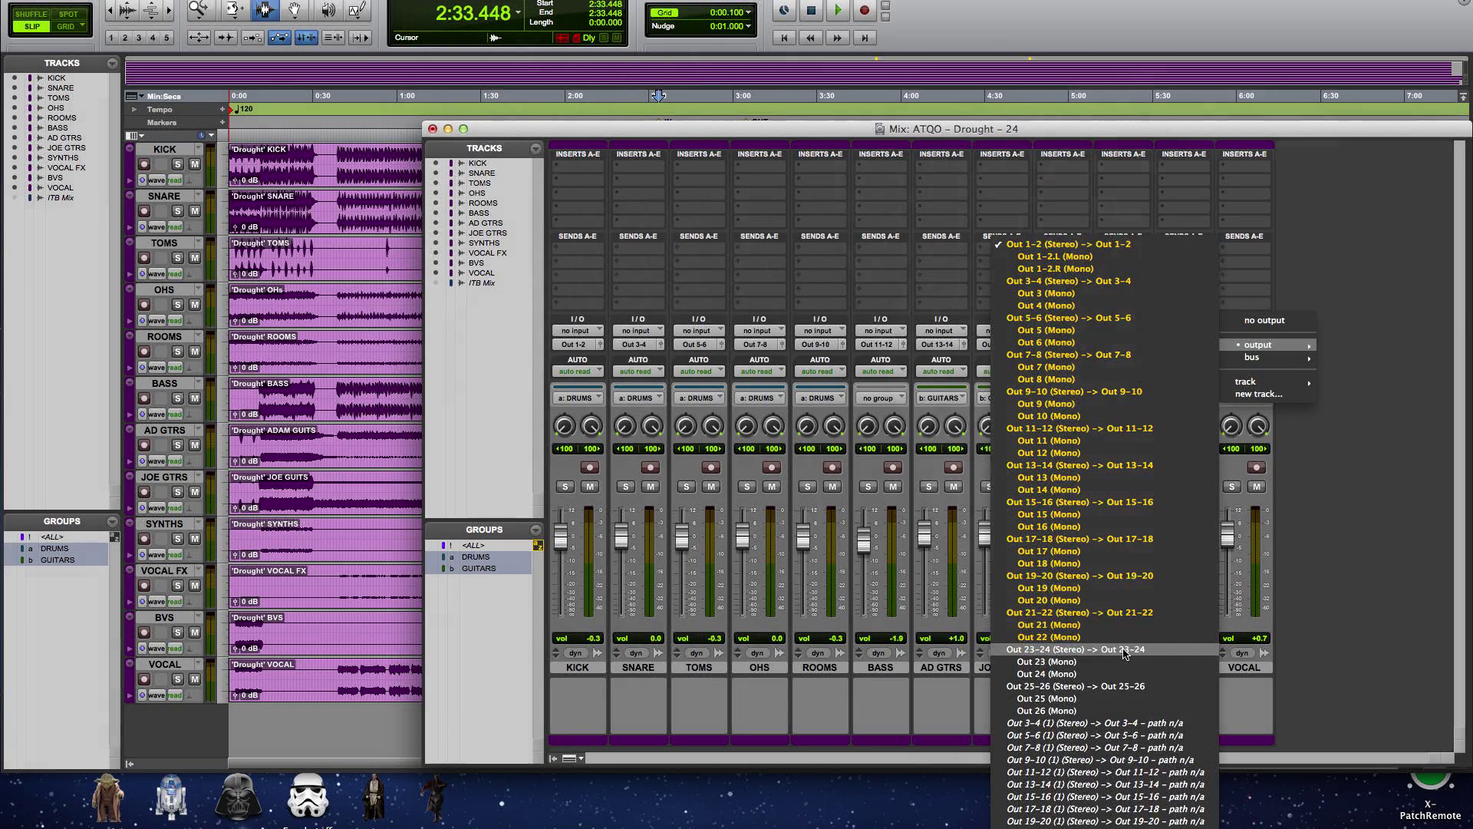